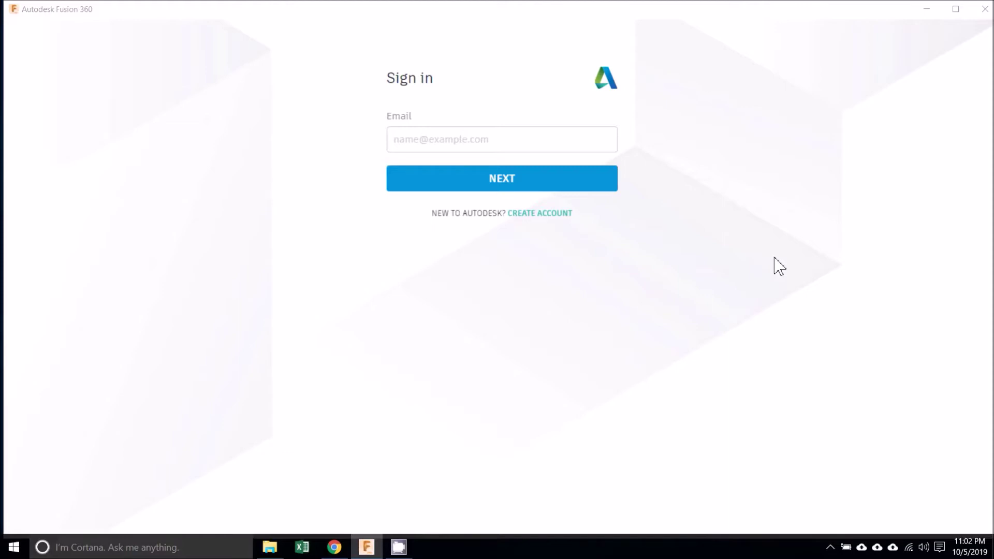
- Sign in to the Autodesk account in Fusion 360 with the account email and password
{"action": "left_click", "coordinate": [484, 139]}
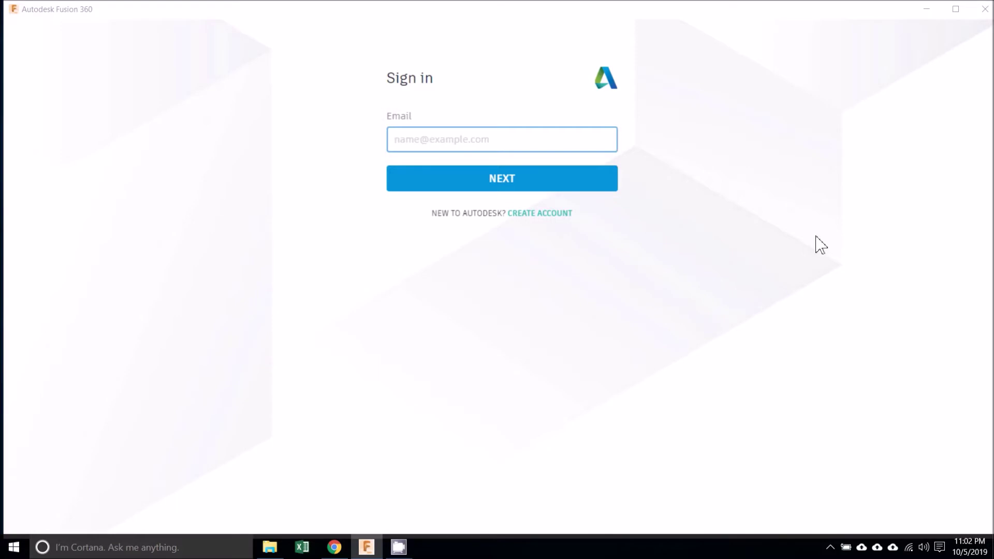
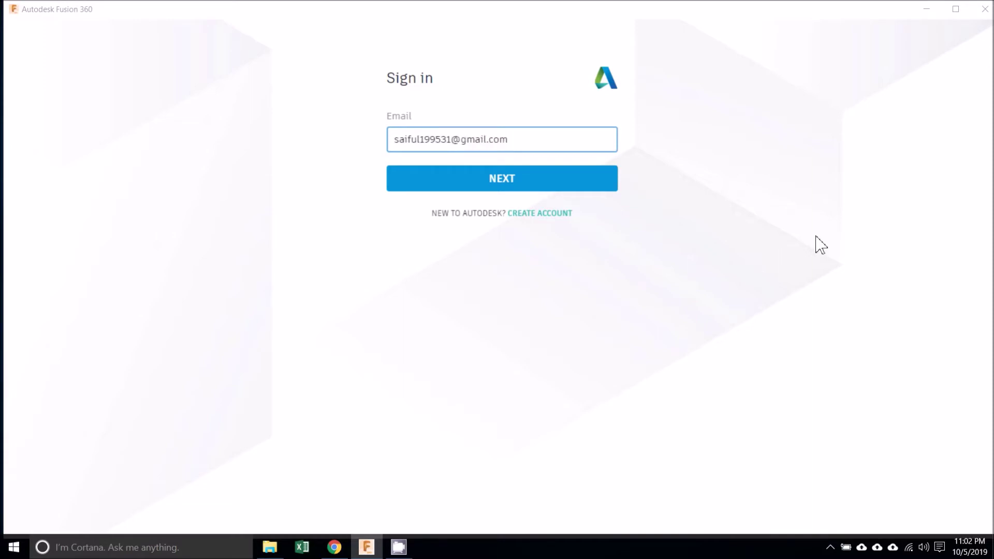
{"action": "left_click", "coordinate": [595, 186]}
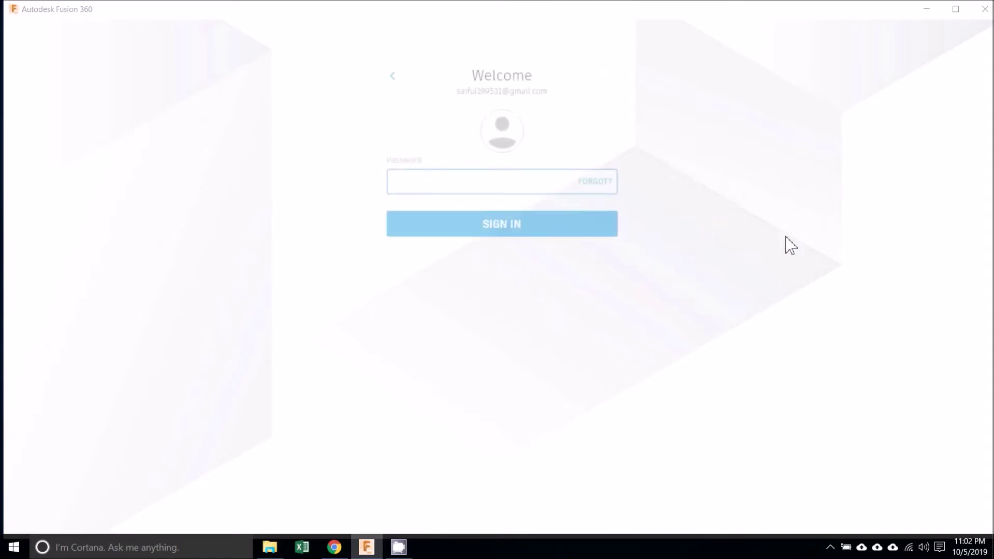
{"action": "left_click", "coordinate": [483, 184]}
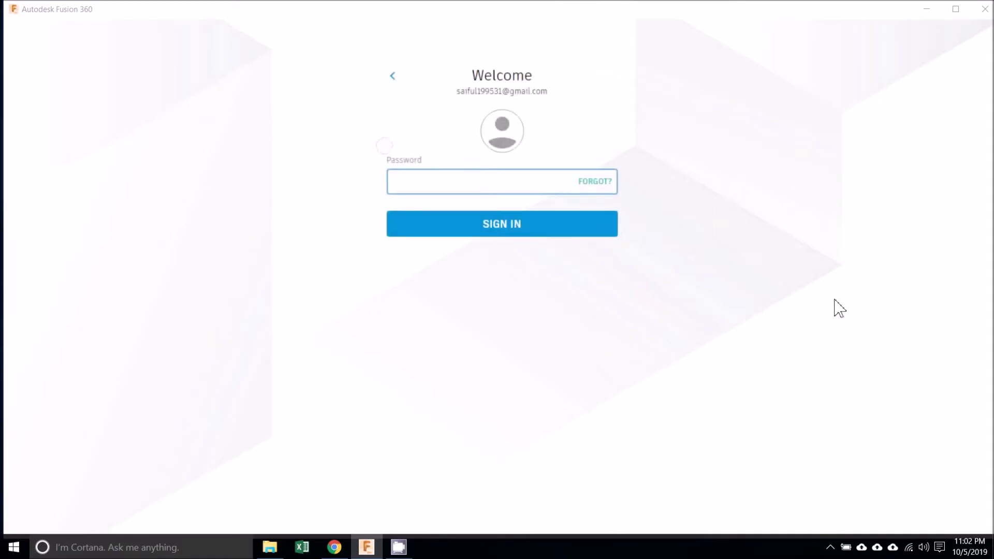
{"action": "type", "text": "*****"}
{"action": "left_click", "coordinate": [598, 231]}
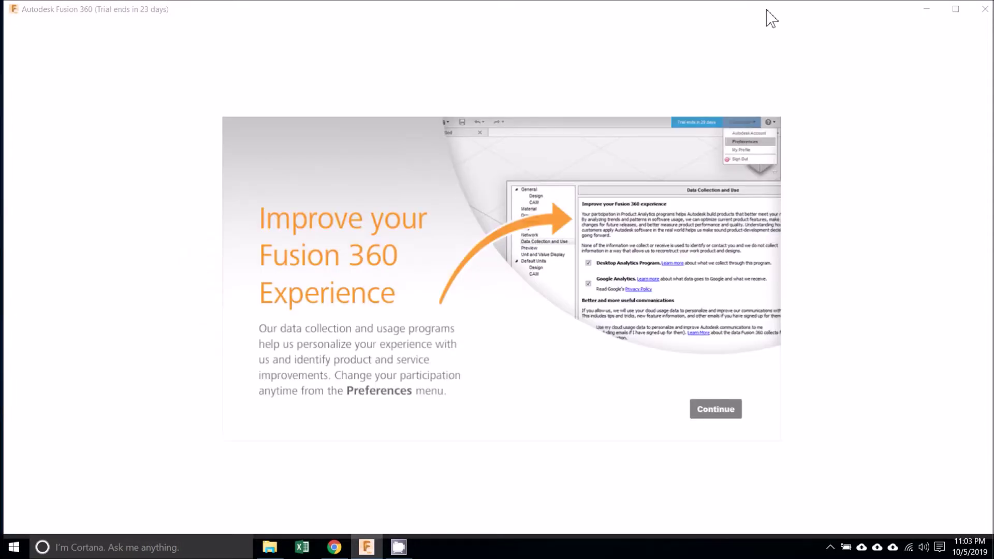
- Continue past the 'Improve your Fusion 360 Experience' screen to the Untitled workspace
{"action": "left_click", "coordinate": [724, 409]}
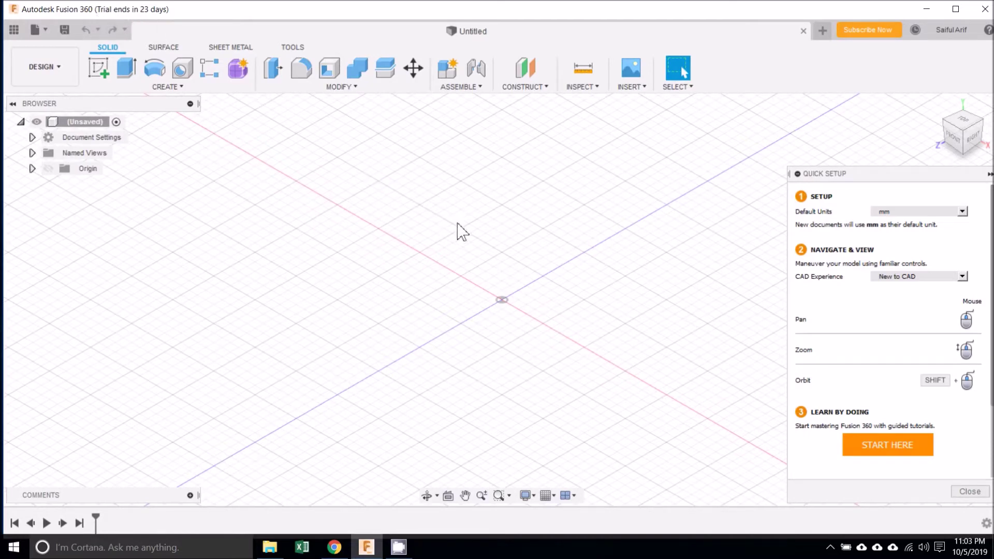
- Select 3D Modeling, CAM and Drawings as planned uses, then declare Educational use
{"action": "left_click", "coordinate": [899, 30]}
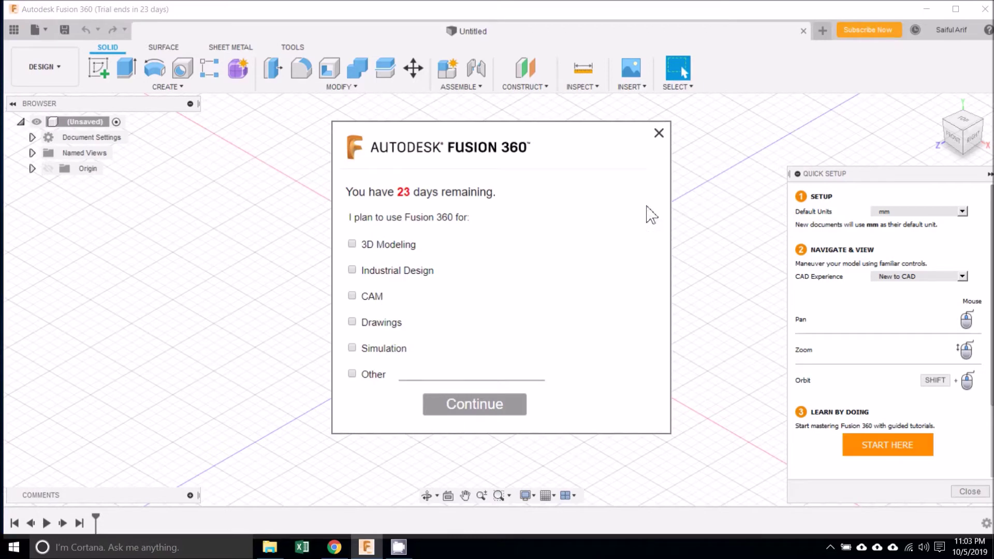
{"action": "left_click", "coordinate": [353, 244]}
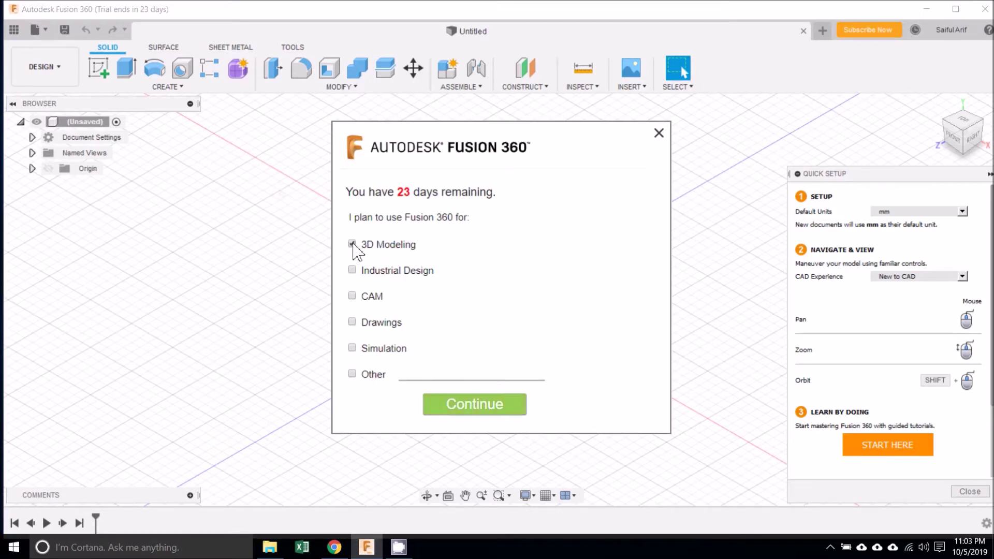
{"action": "left_click", "coordinate": [353, 295]}
{"action": "left_click", "coordinate": [352, 323]}
{"action": "left_click", "coordinate": [516, 406]}
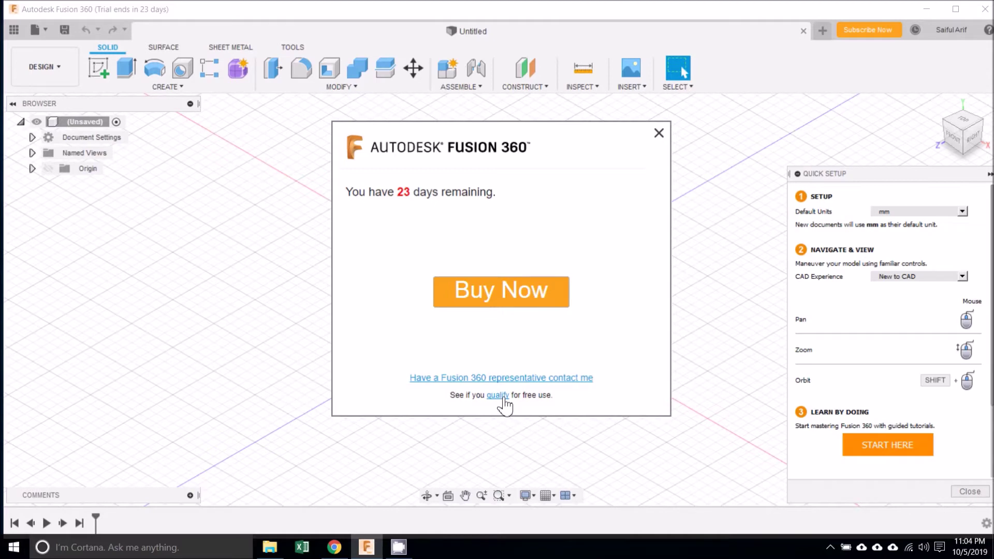
{"action": "left_click", "coordinate": [501, 398]}
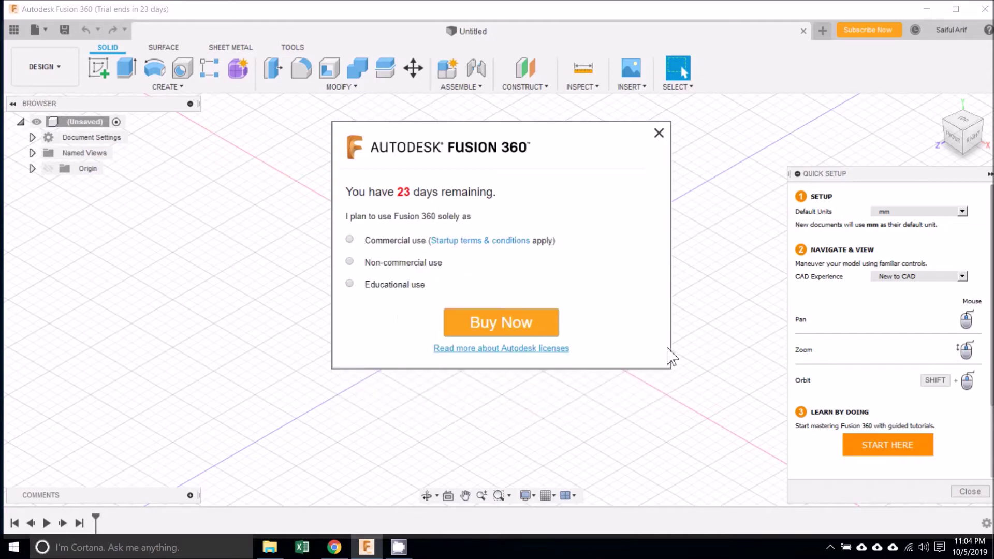
{"action": "left_click", "coordinate": [350, 285]}
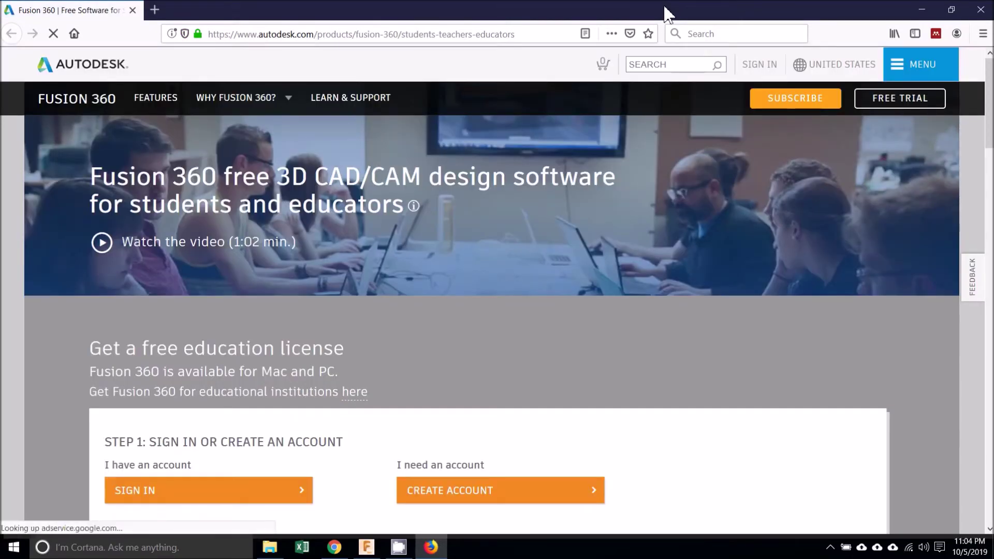
- Sign in on the Education site with the account email and password, declining Firefox's save-login prompt
{"action": "left_click_drag", "start_coordinate": [988, 135], "coordinate": [988, 177]}
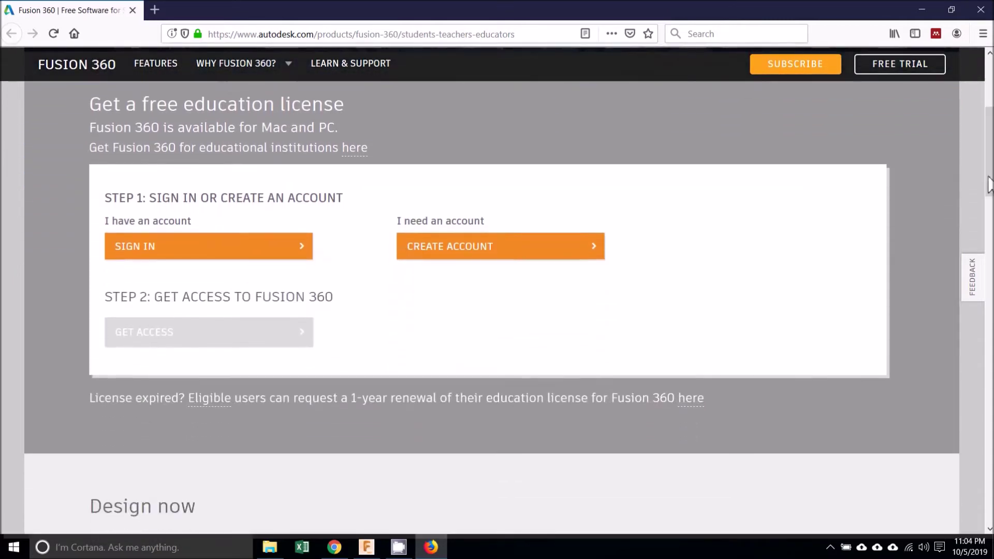
{"action": "left_click", "coordinate": [281, 248]}
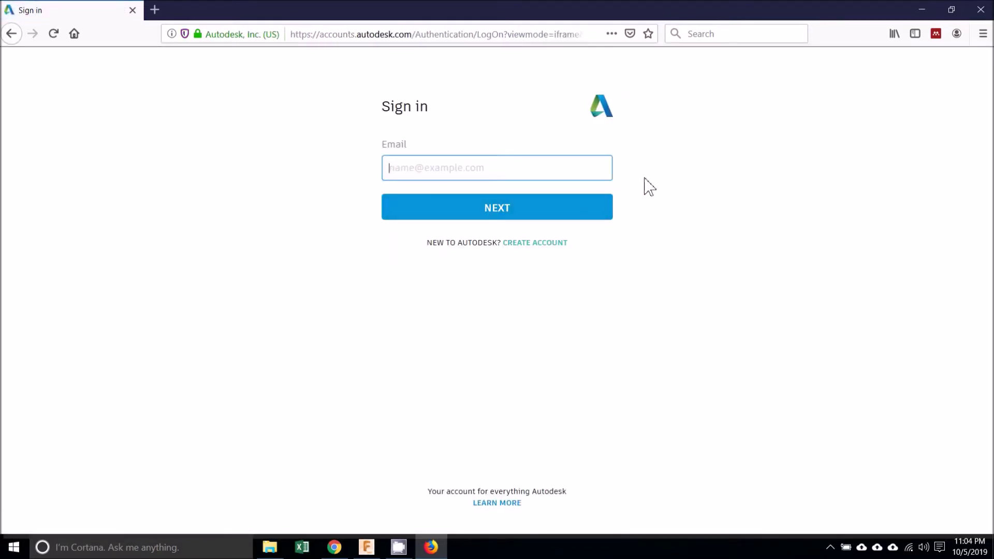
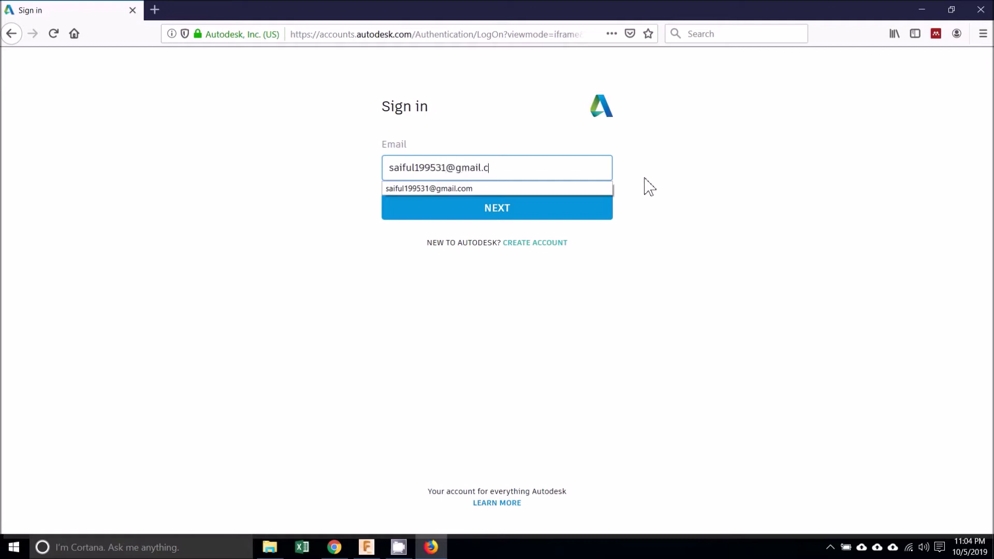
{"action": "left_click", "coordinate": [650, 187]}
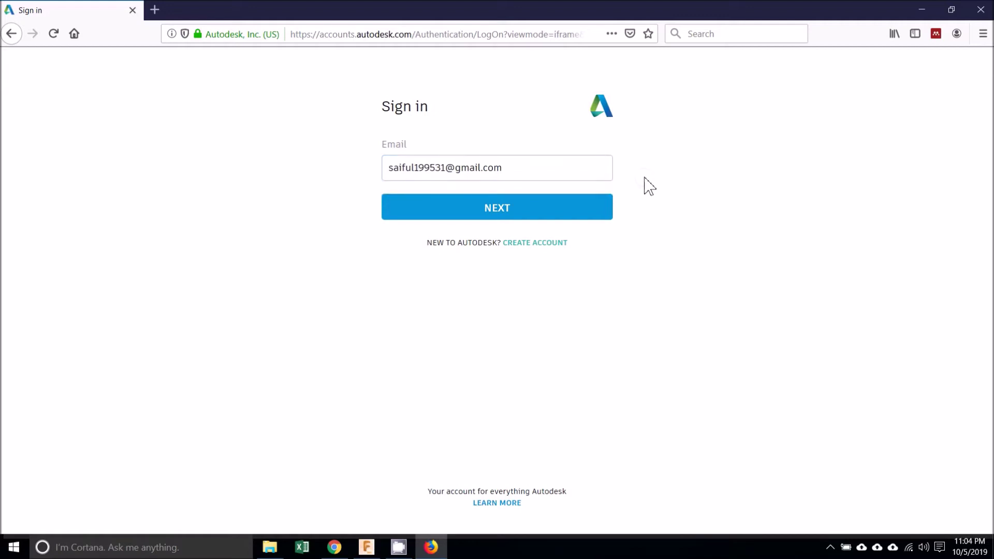
{"action": "left_click", "coordinate": [596, 213]}
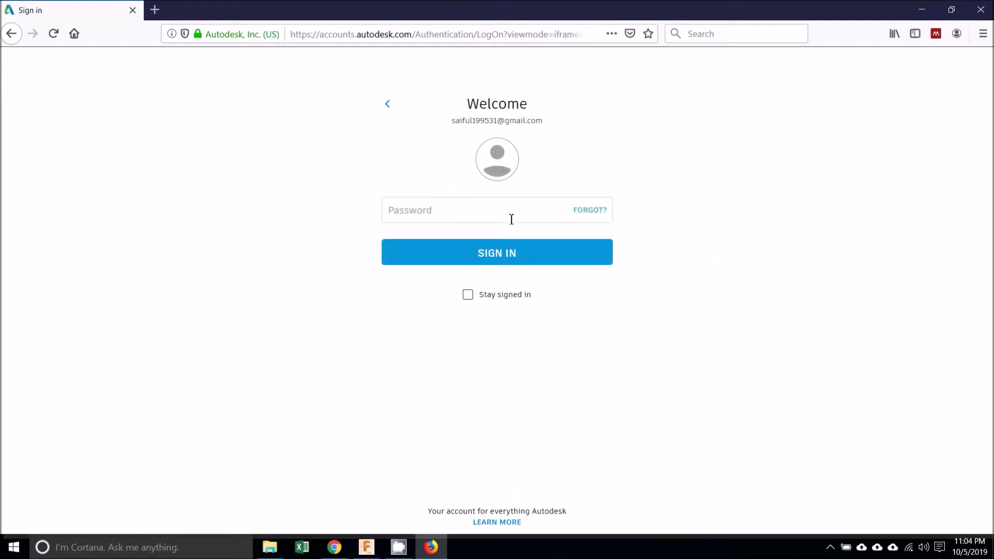
{"action": "left_click", "coordinate": [485, 215]}
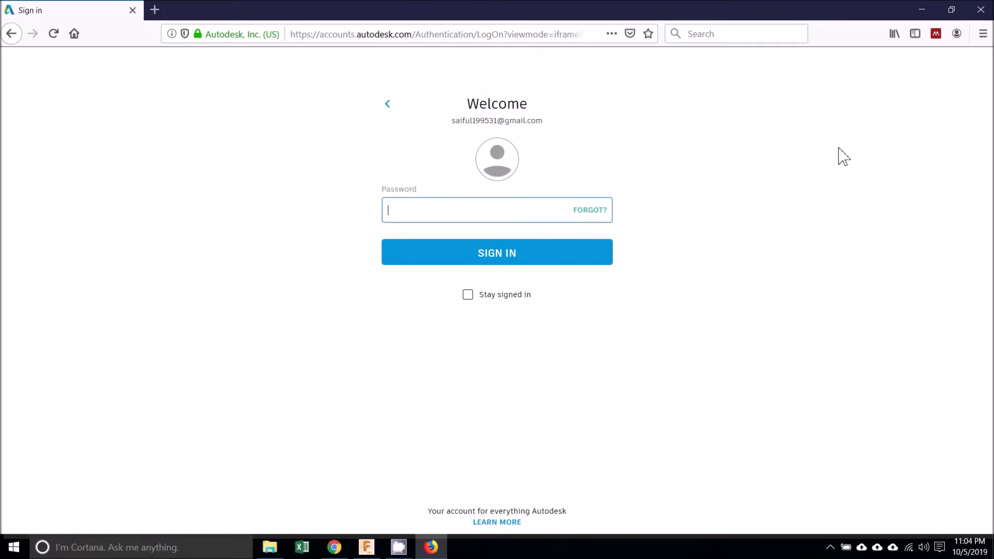
{"action": "type", "text": "******"}
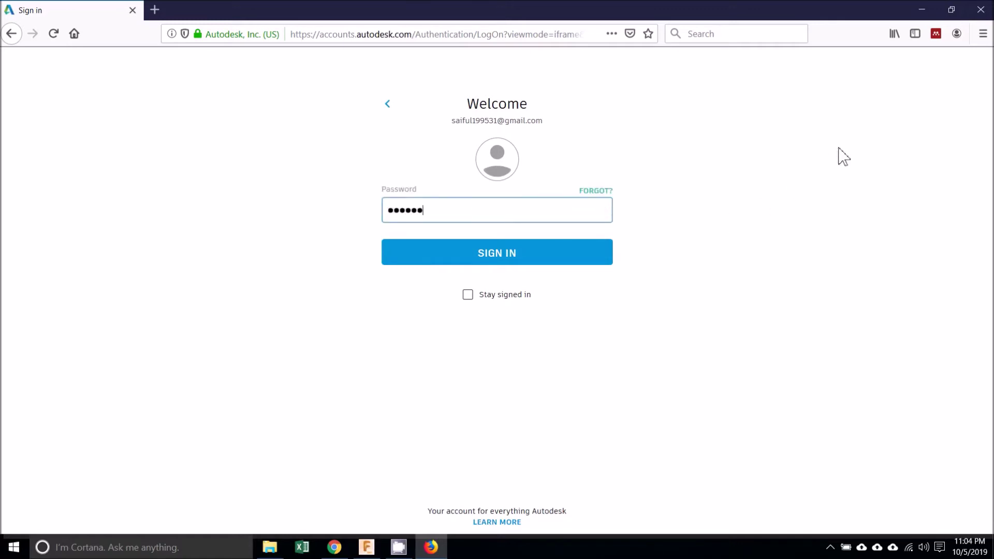
{"action": "type", "text": "**"}
{"action": "left_click", "coordinate": [594, 255]}
{"action": "left_click", "coordinate": [352, 149]}
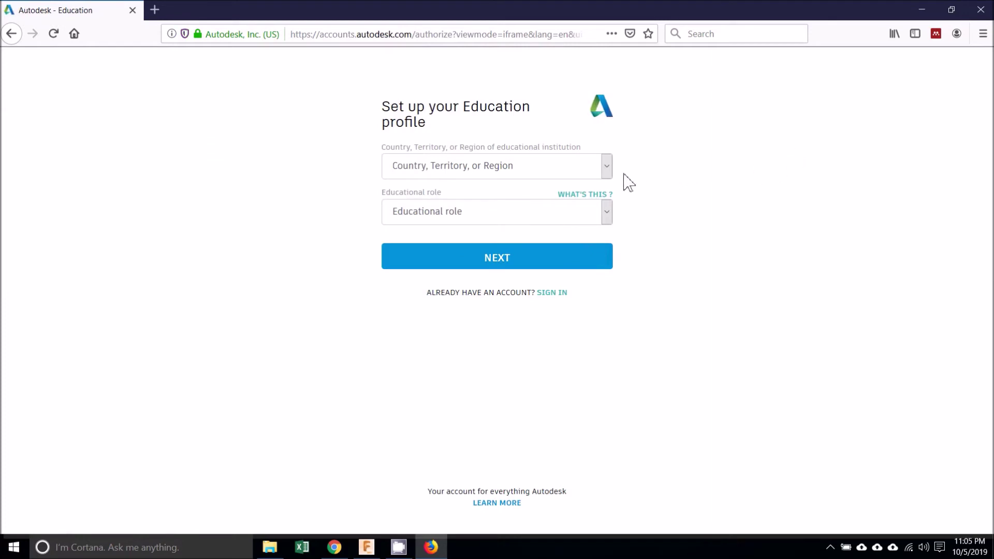
- Set the profile country to Indonesia and the educational role to Student
{"action": "left_click", "coordinate": [607, 168]}
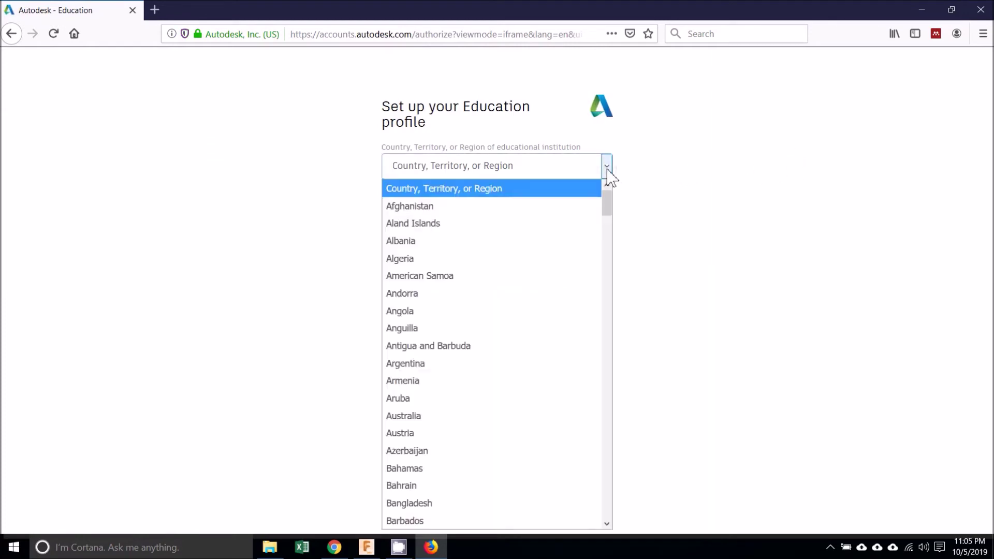
{"action": "type", "text": "indo"}
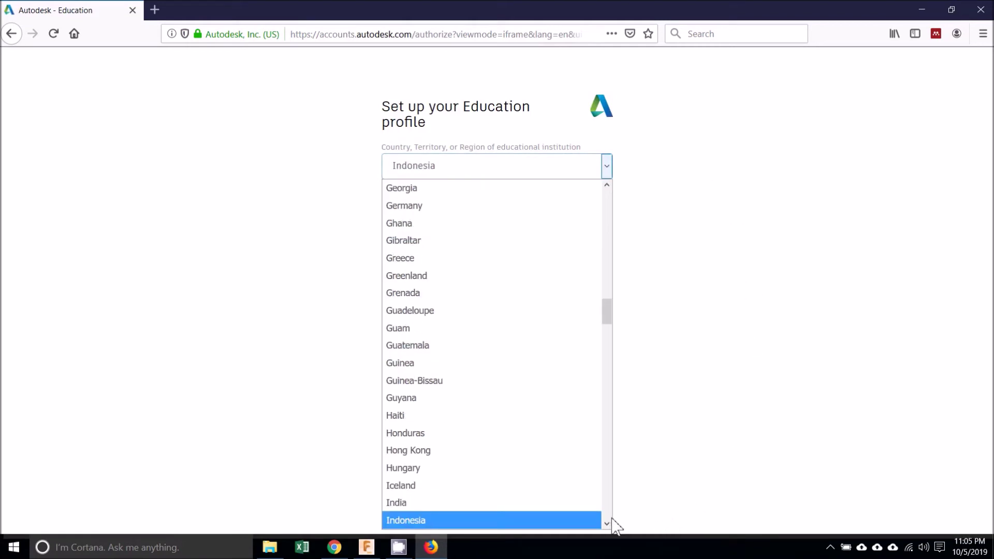
{"action": "left_click", "coordinate": [596, 524]}
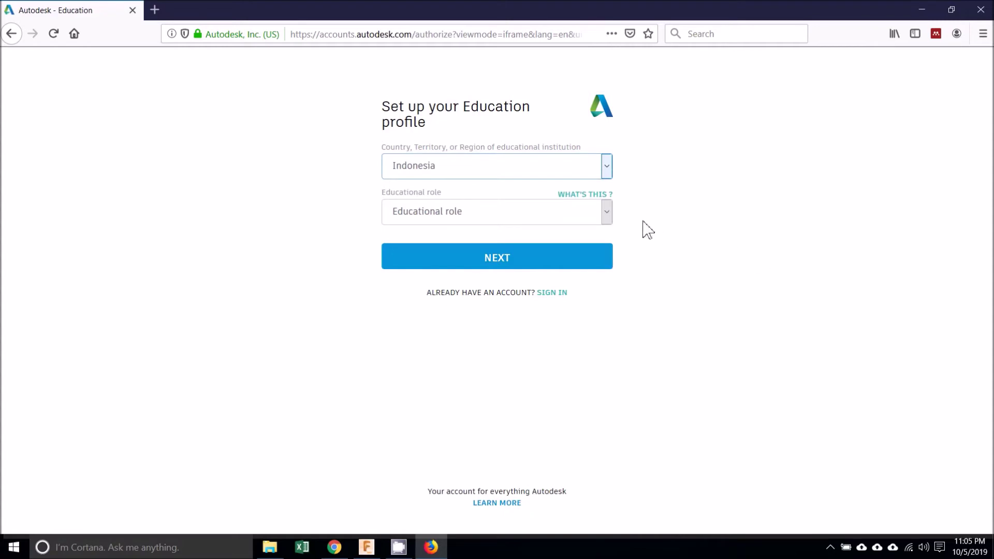
{"action": "left_click", "coordinate": [608, 214]}
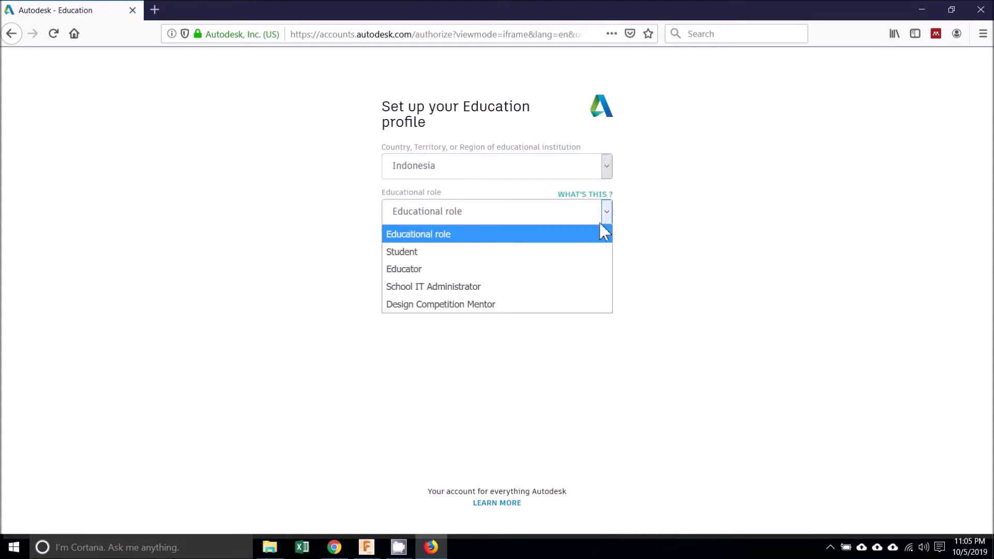
{"action": "left_click", "coordinate": [596, 251]}
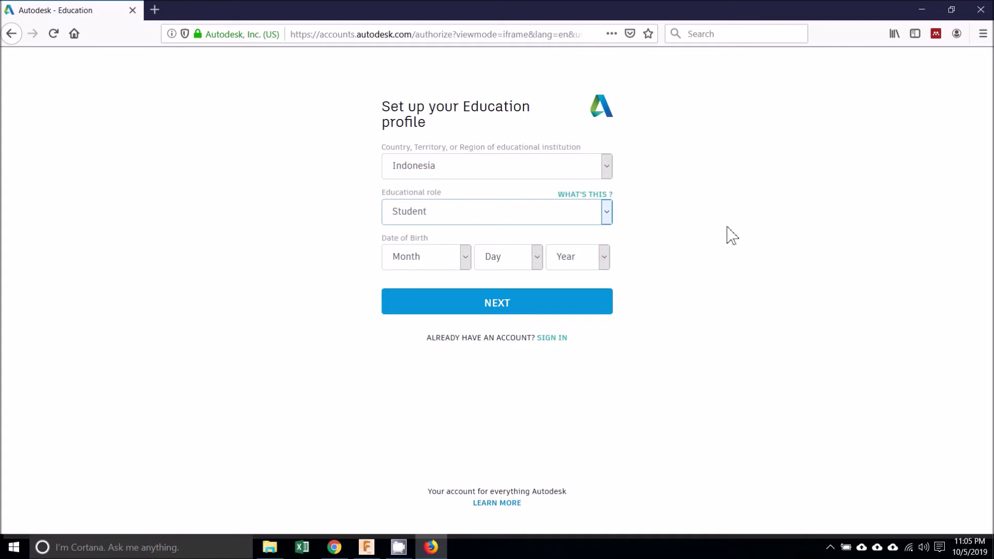
{"action": "left_click", "coordinate": [537, 257]}
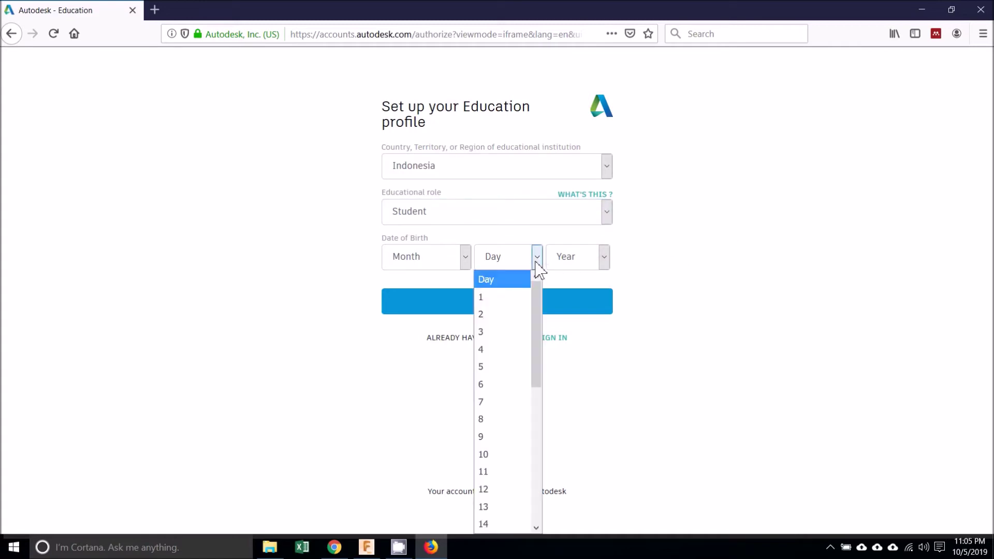
{"action": "left_click", "coordinate": [510, 353]}
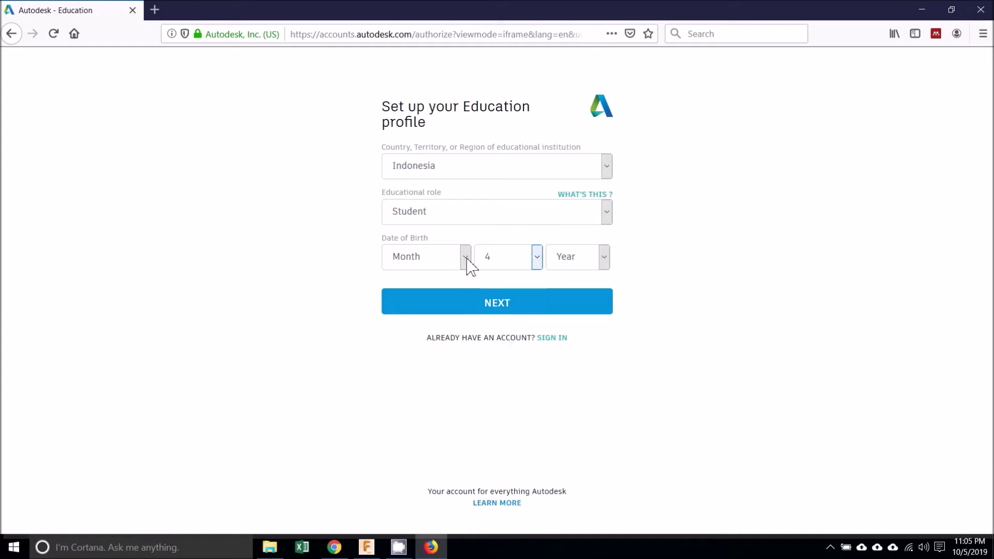
{"action": "left_click", "coordinate": [466, 259]}
{"action": "left_click", "coordinate": [452, 317]}
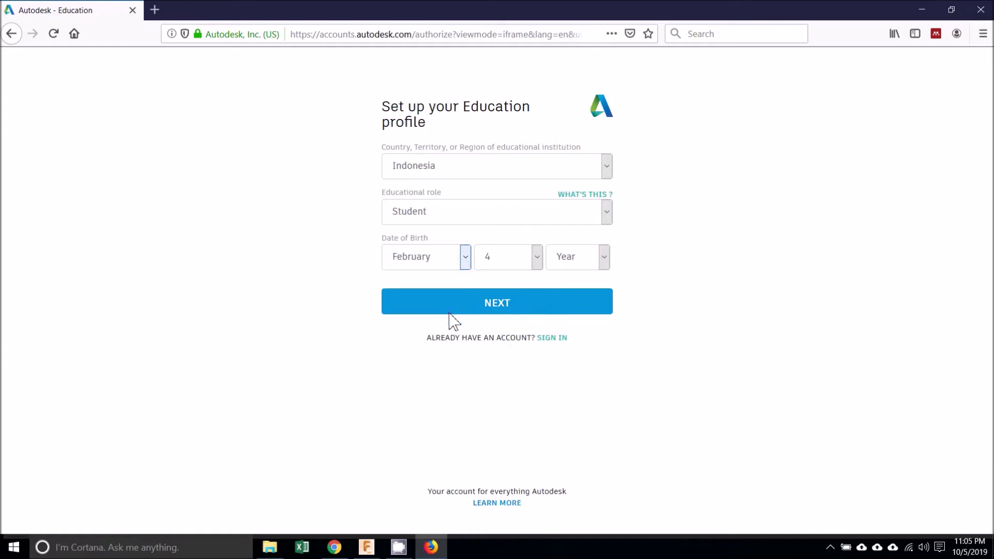
{"action": "left_click", "coordinate": [605, 259]}
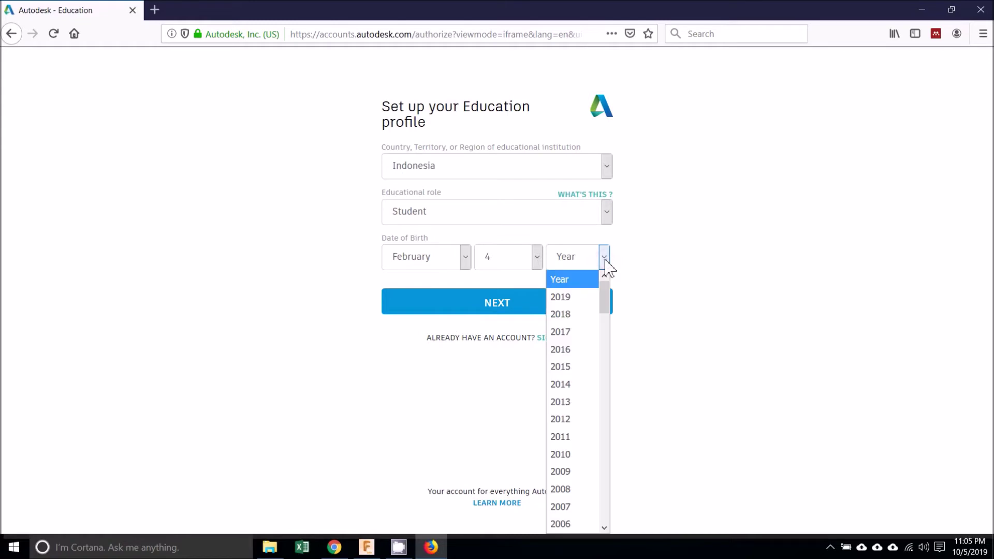
{"action": "scroll", "coordinate": [584, 331], "scroll_direction": "down", "scroll_amount": 6}
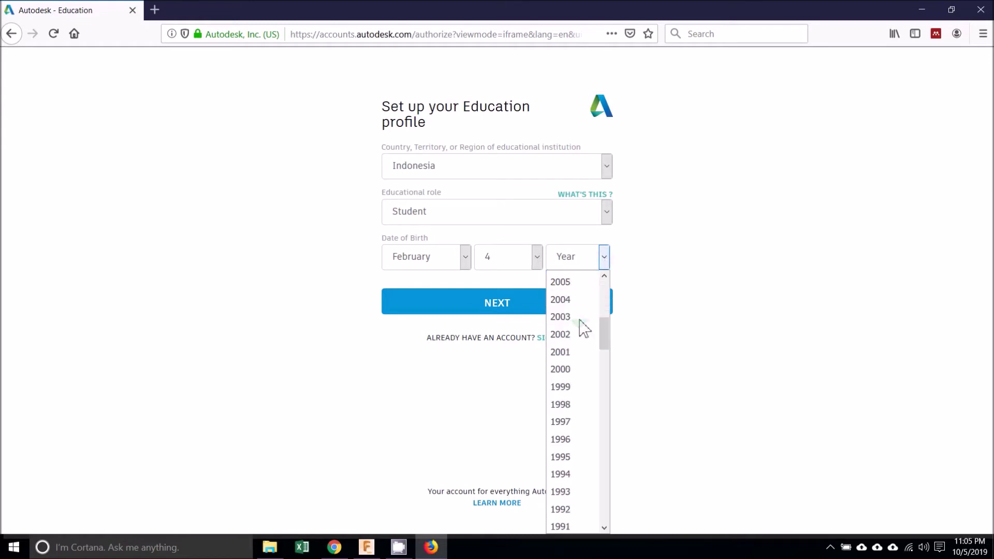
{"action": "left_click", "coordinate": [584, 406]}
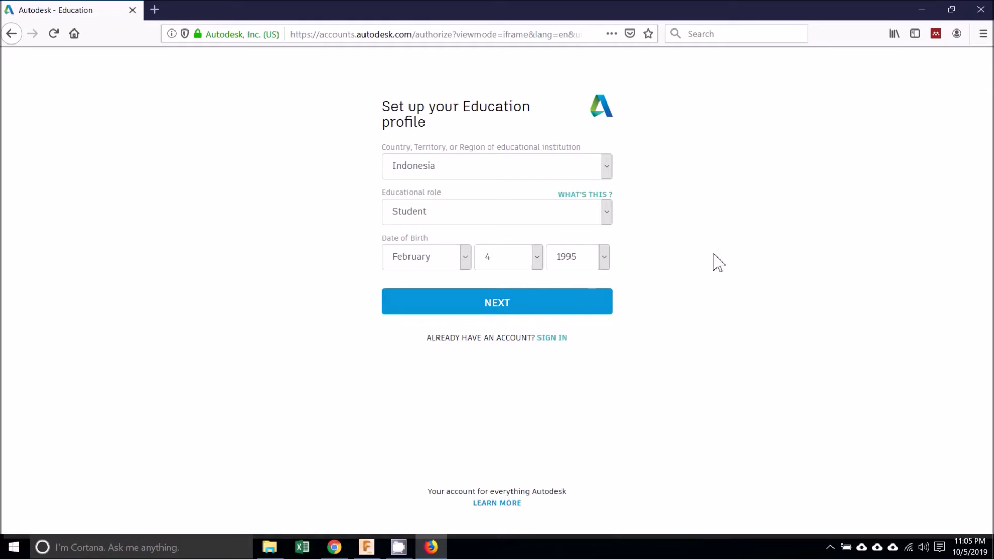
{"action": "left_click", "coordinate": [594, 302]}
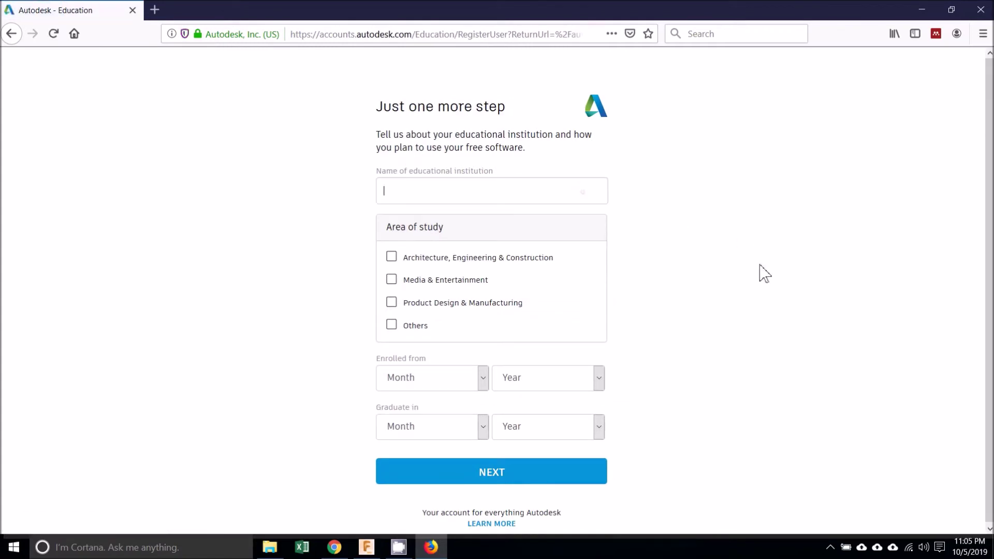
- Choose Institut Teknologi Adhi Tama Surabaya as the school and Product Design & Manufacturing as study area
{"action": "type", "text": "adhi tama"}
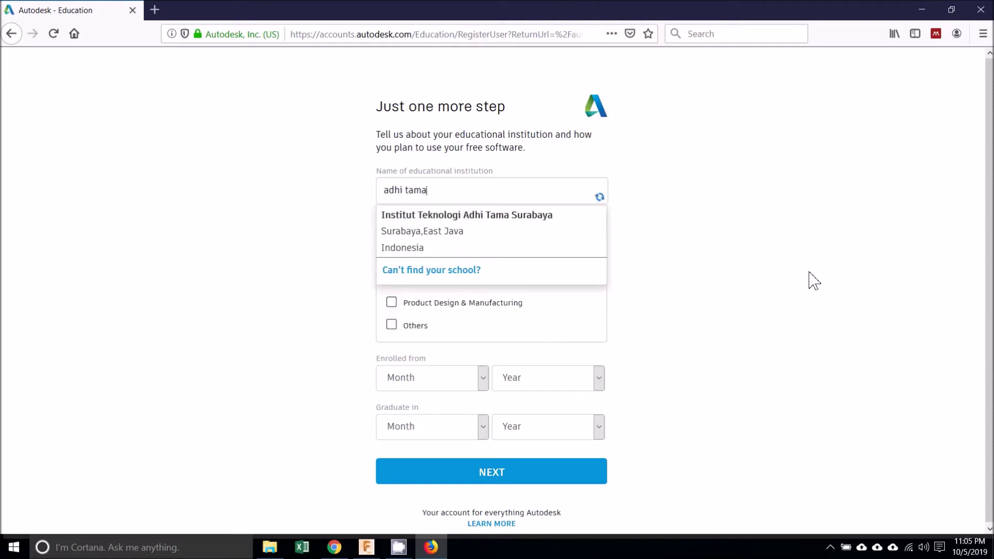
{"action": "left_click", "coordinate": [591, 234]}
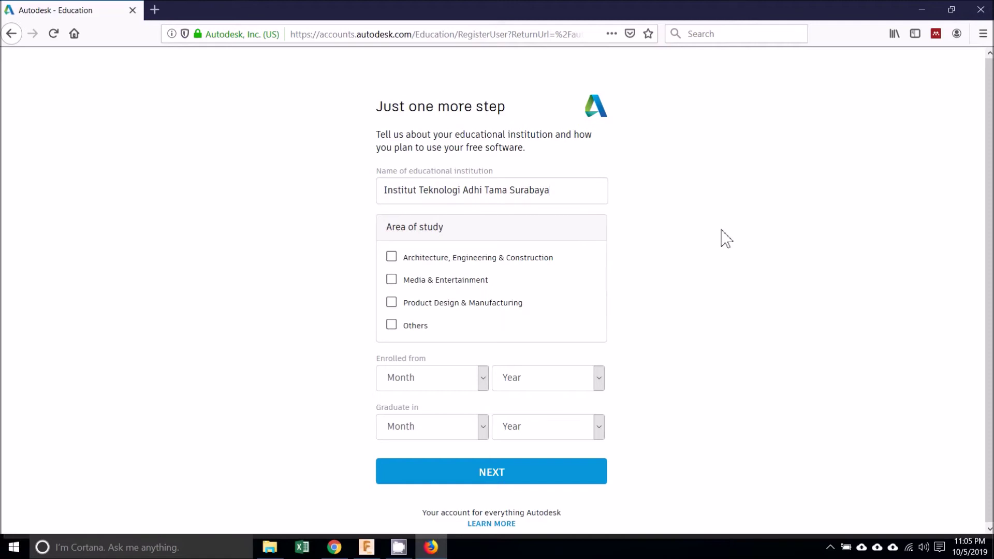
{"action": "left_click", "coordinate": [394, 306]}
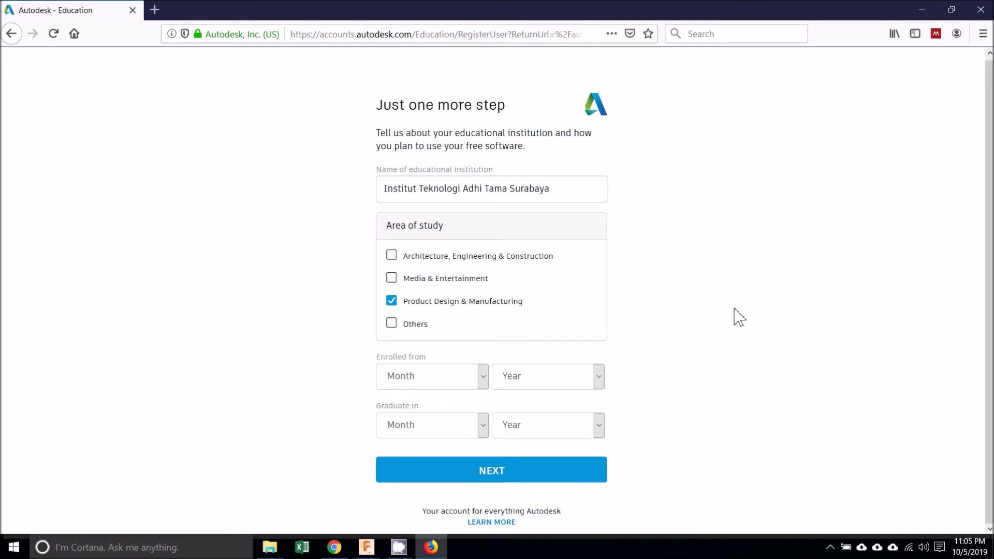
- Set enrollment start to September 2017 and graduation to September 2021
{"action": "left_click", "coordinate": [483, 386]}
{"action": "left_click", "coordinate": [459, 306]}
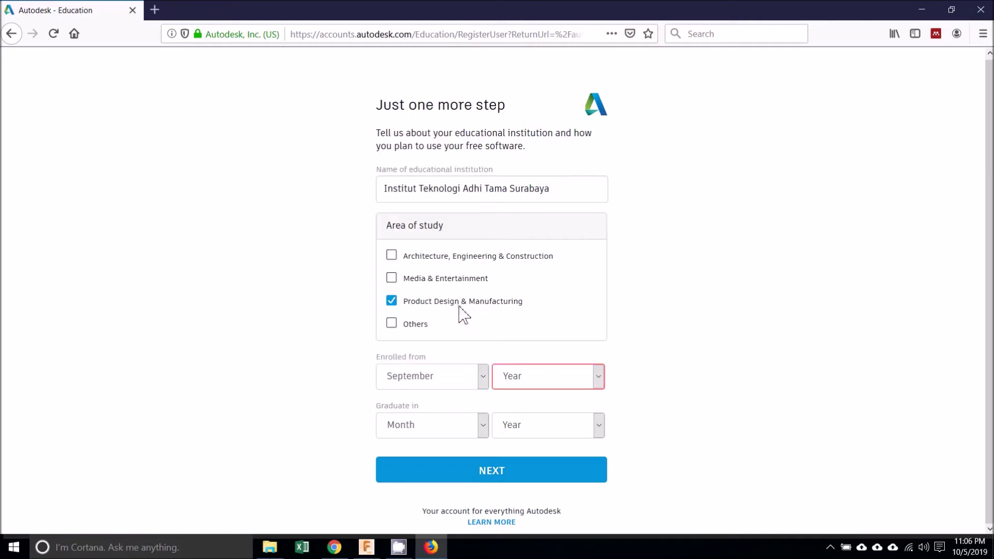
{"action": "left_click", "coordinate": [599, 380]}
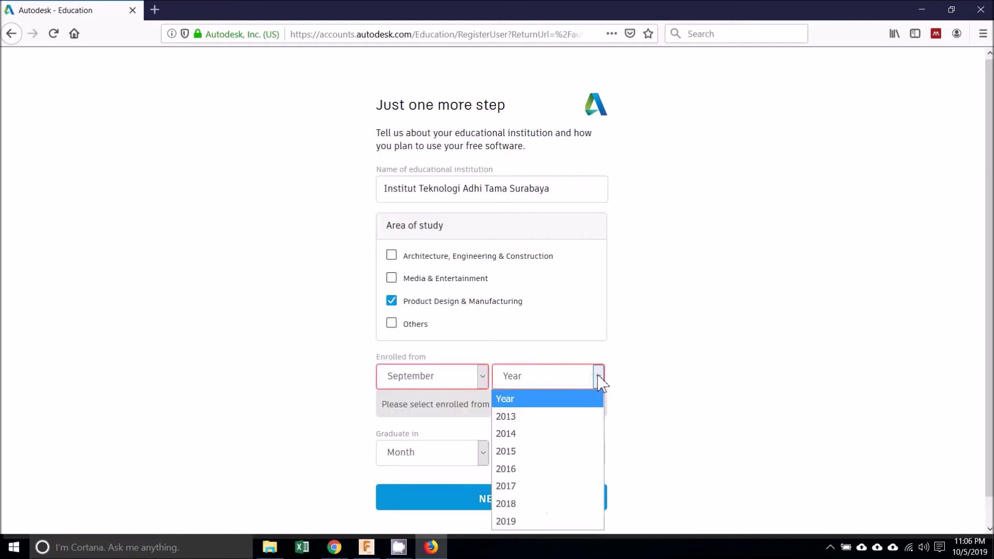
{"action": "left_click", "coordinate": [561, 494]}
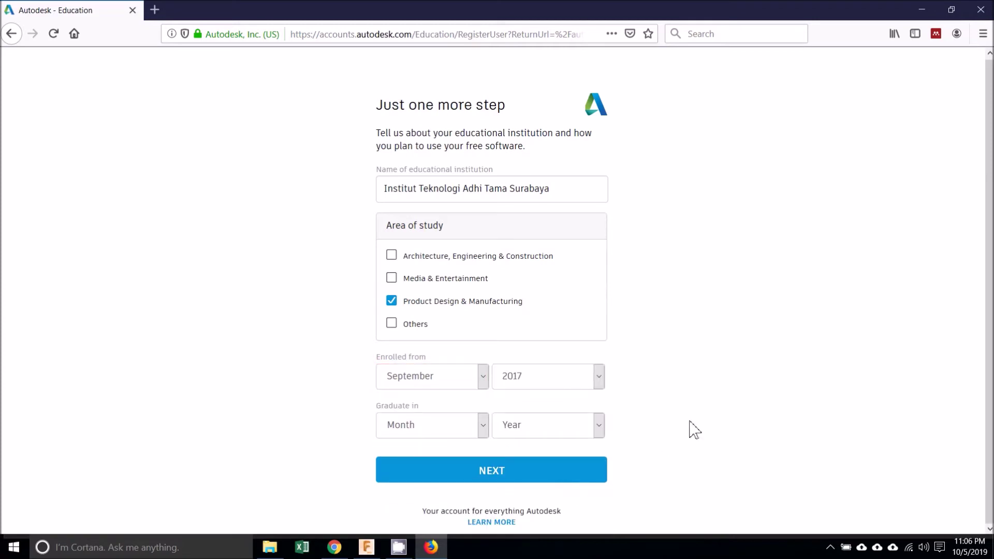
{"action": "left_click", "coordinate": [483, 426]}
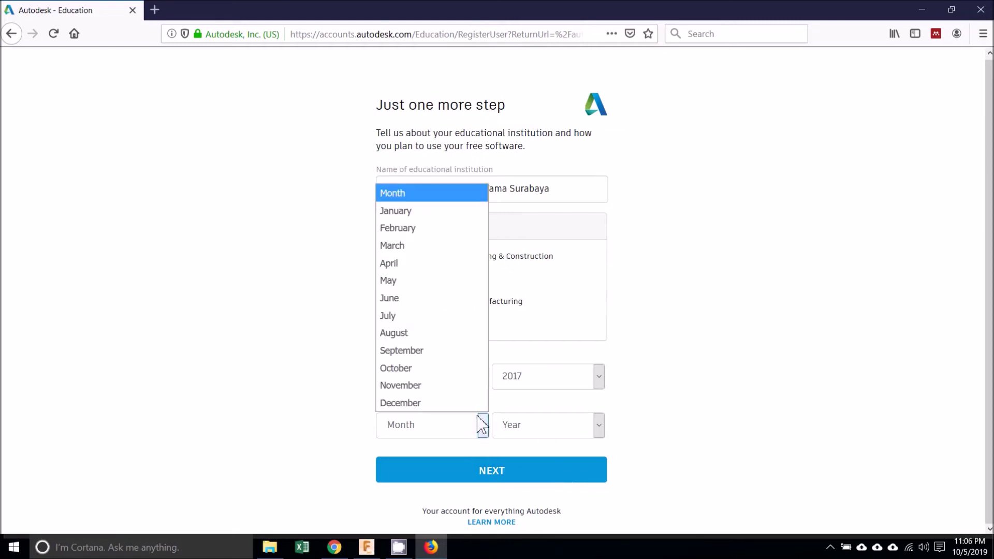
{"action": "left_click", "coordinate": [464, 351]}
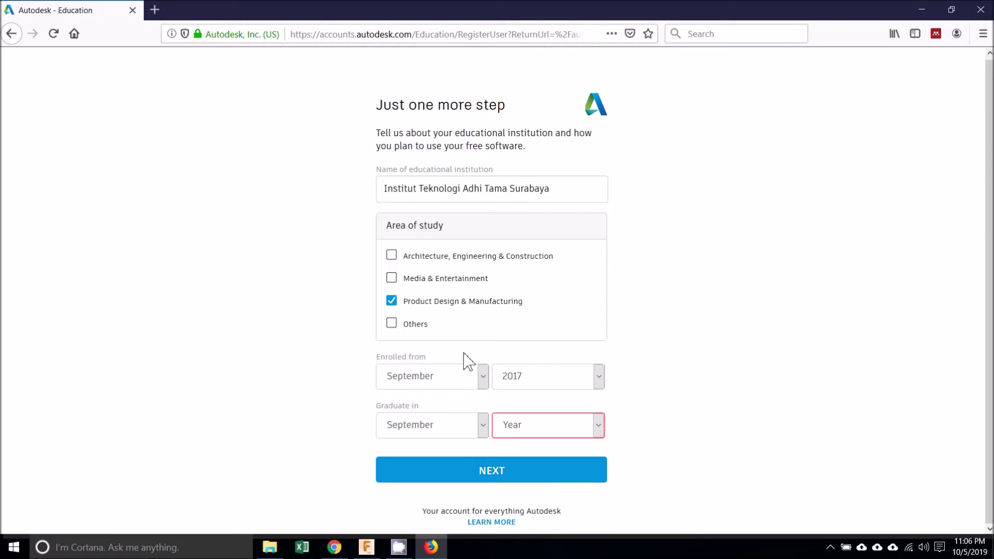
{"action": "left_click", "coordinate": [598, 426]}
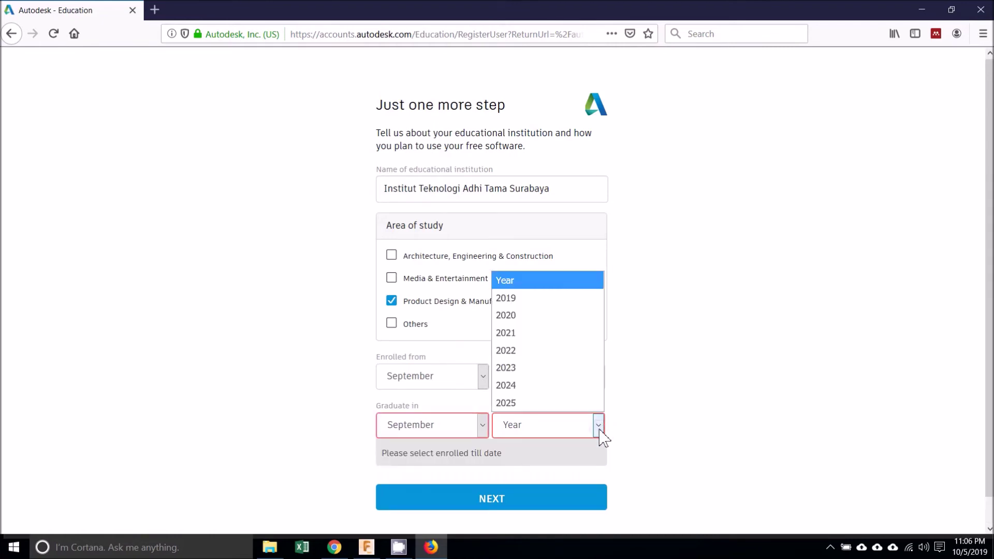
{"action": "left_click", "coordinate": [583, 340]}
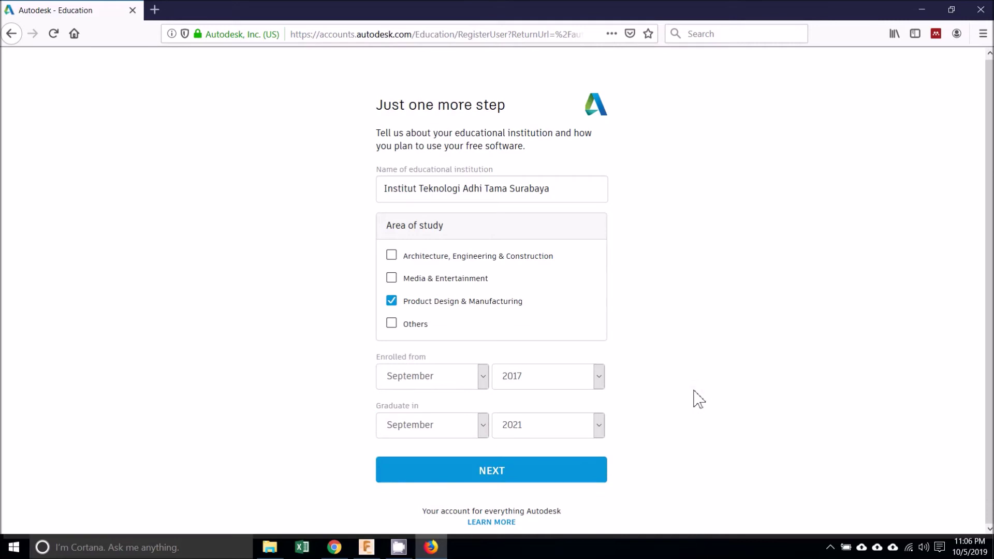
- Submit the institution details and get access to the Fusion 360 education license
{"action": "left_click", "coordinate": [576, 472]}
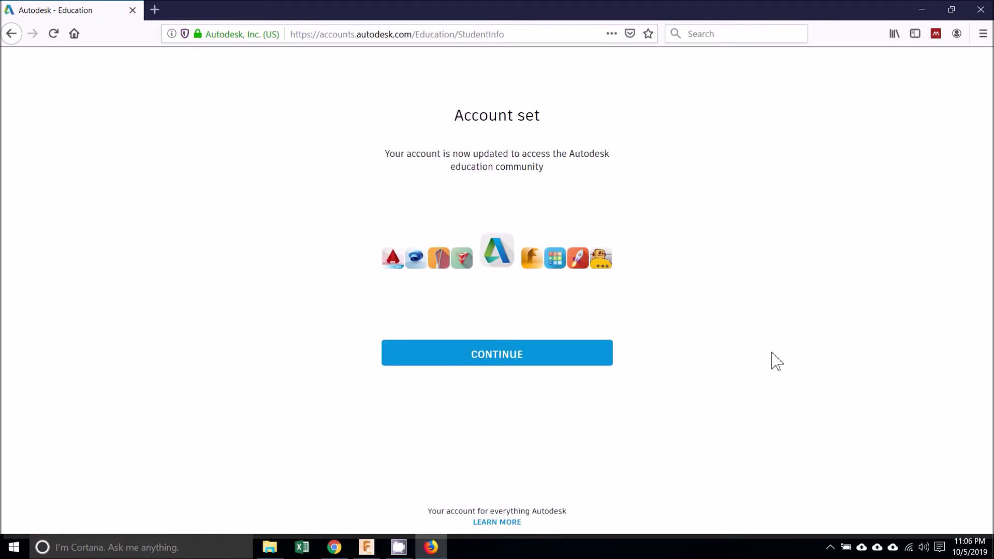
{"action": "left_click", "coordinate": [591, 355]}
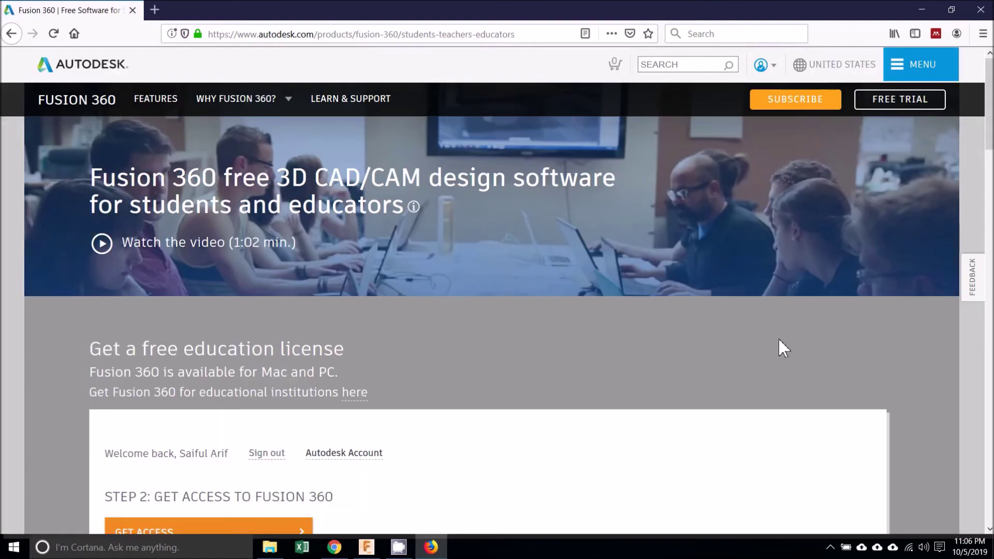
{"action": "scroll", "coordinate": [497, 289], "scroll_direction": "down", "scroll_amount": 5}
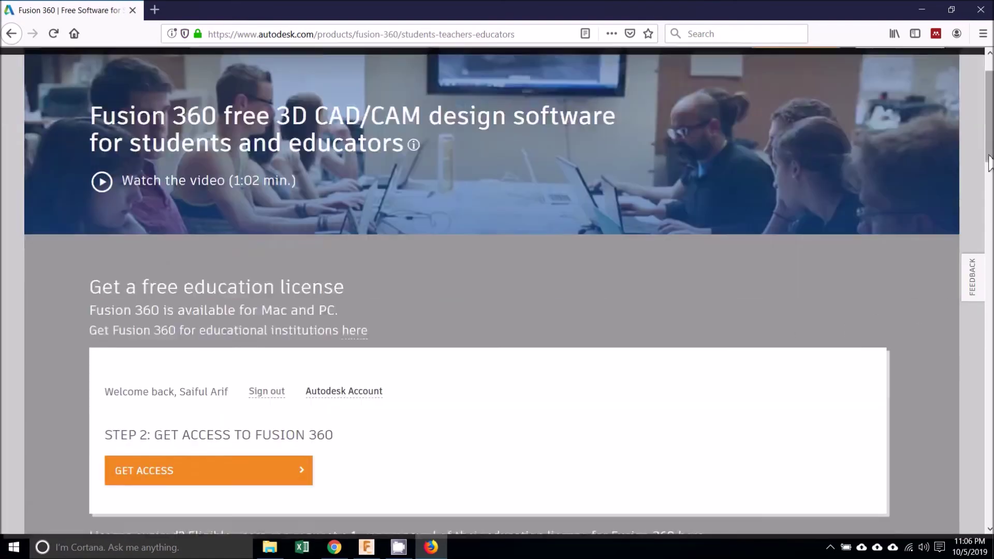
{"action": "scroll", "coordinate": [497, 289], "scroll_direction": "up", "scroll_amount": 1}
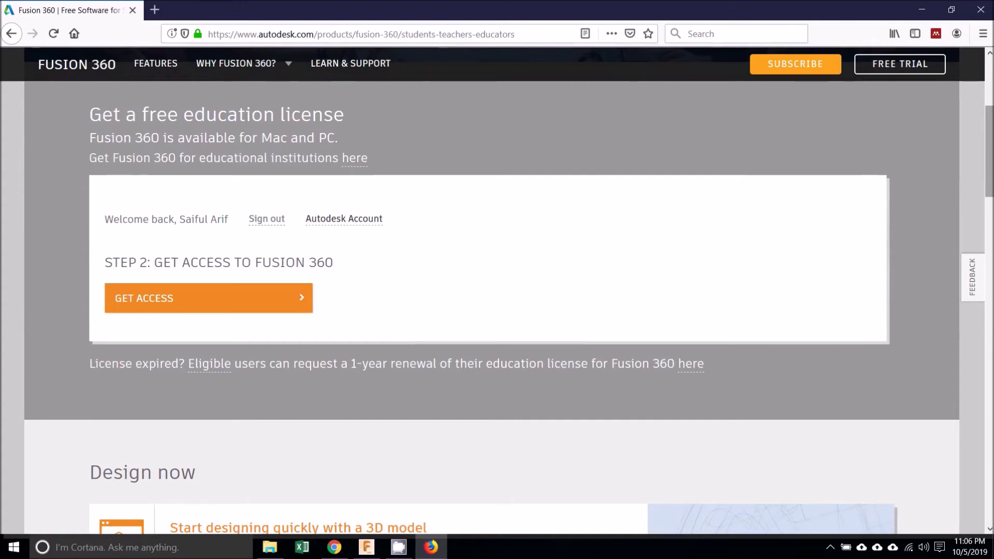
{"action": "left_click", "coordinate": [264, 299]}
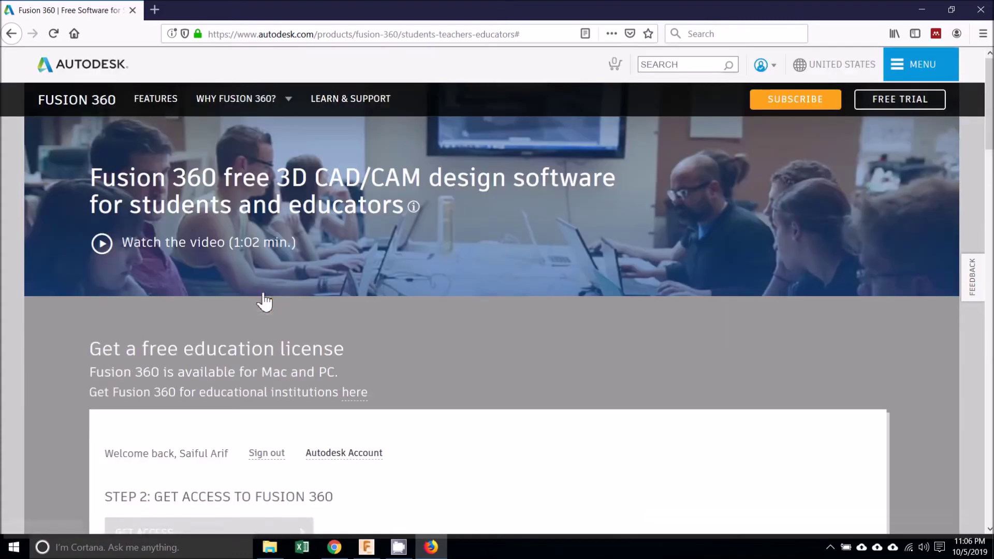
{"action": "left_click_drag", "start_coordinate": [989, 127], "coordinate": [988, 178]}
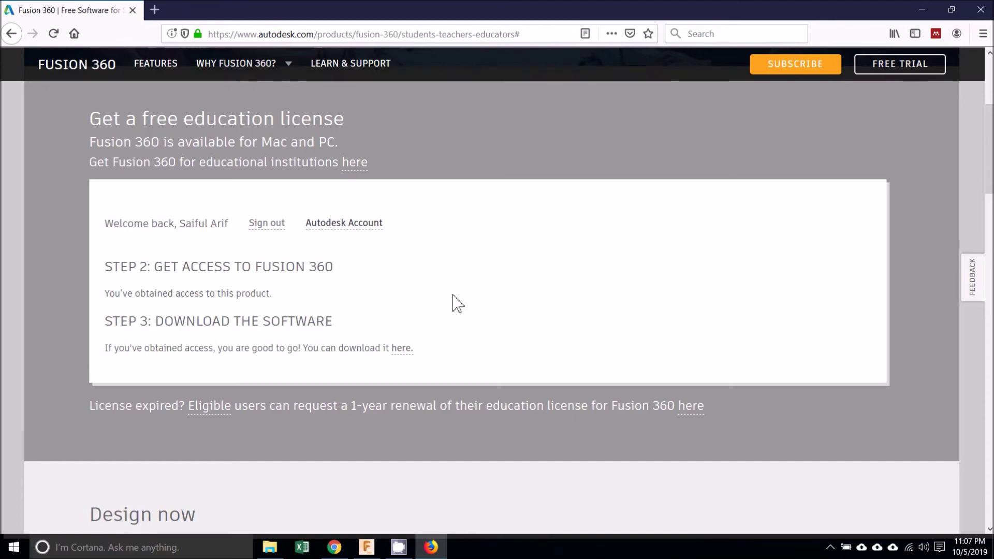
- In Fusion 360, retry education registration validation three times, then close the still-pending dialog
{"action": "left_click", "coordinate": [367, 547]}
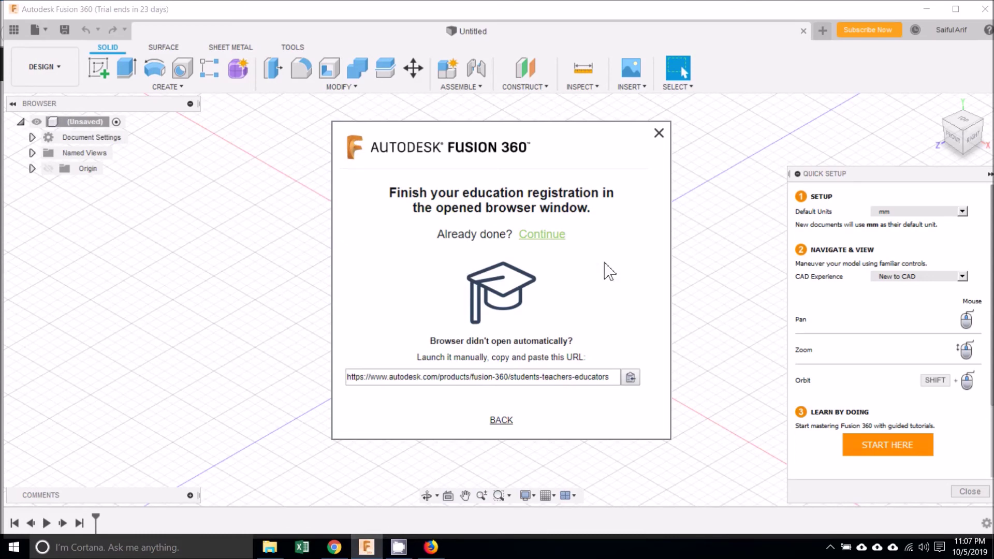
{"action": "left_click", "coordinate": [542, 235]}
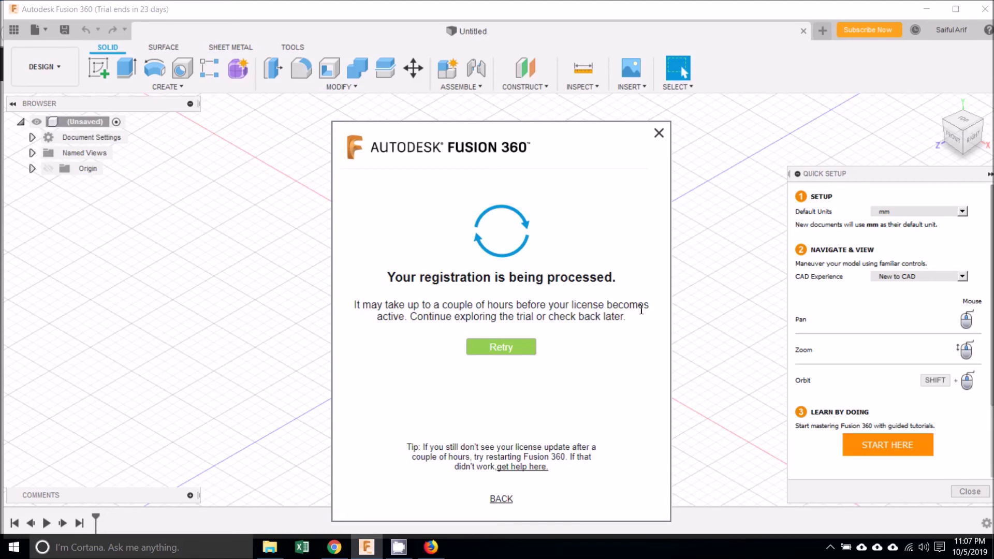
{"action": "left_click", "coordinate": [530, 354]}
{"action": "left_click", "coordinate": [531, 355]}
{"action": "left_click", "coordinate": [531, 354]}
{"action": "left_click", "coordinate": [502, 499]}
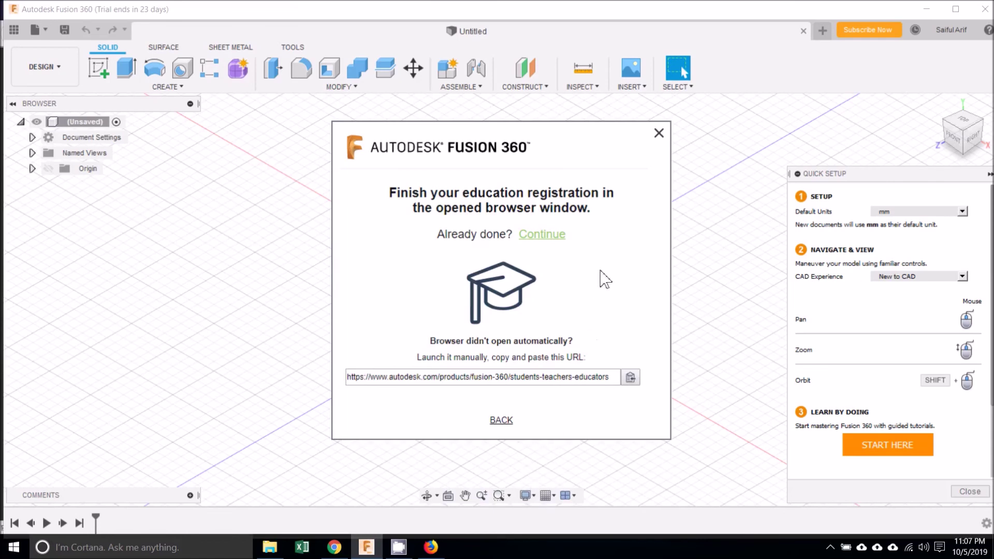
{"action": "left_click", "coordinate": [660, 135]}
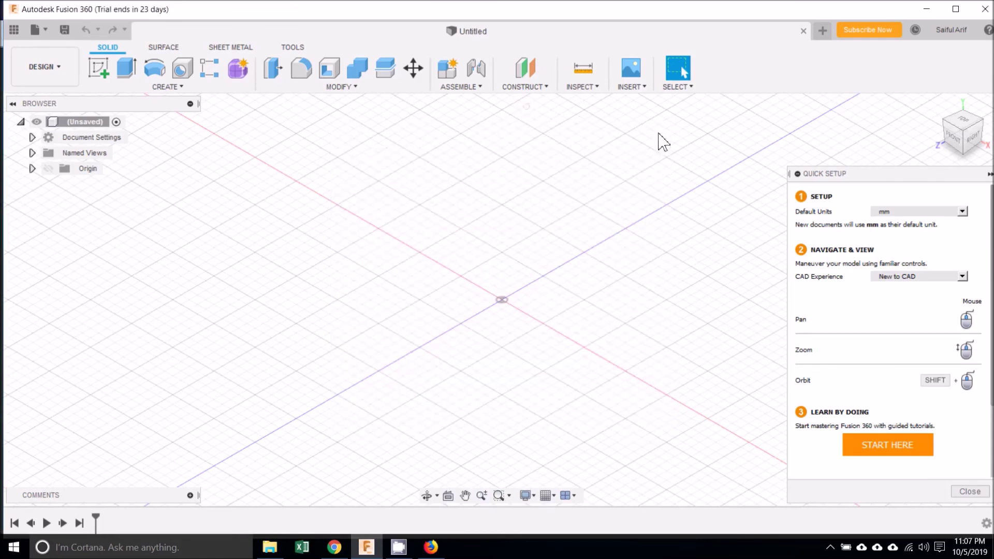
- Maximize the Fusion 360 window and sign out of the Autodesk account
{"action": "left_click", "coordinate": [956, 8]}
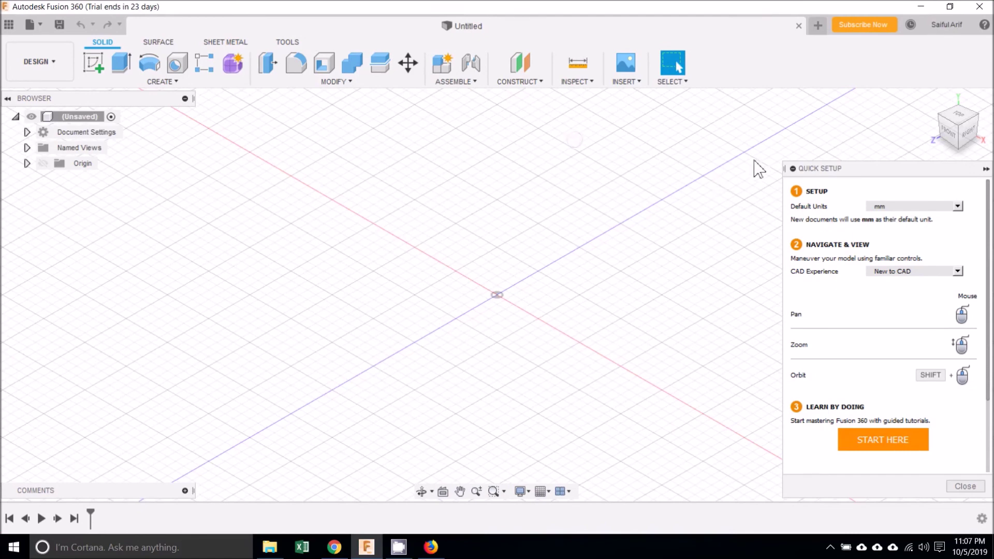
{"action": "left_click", "coordinate": [947, 26]}
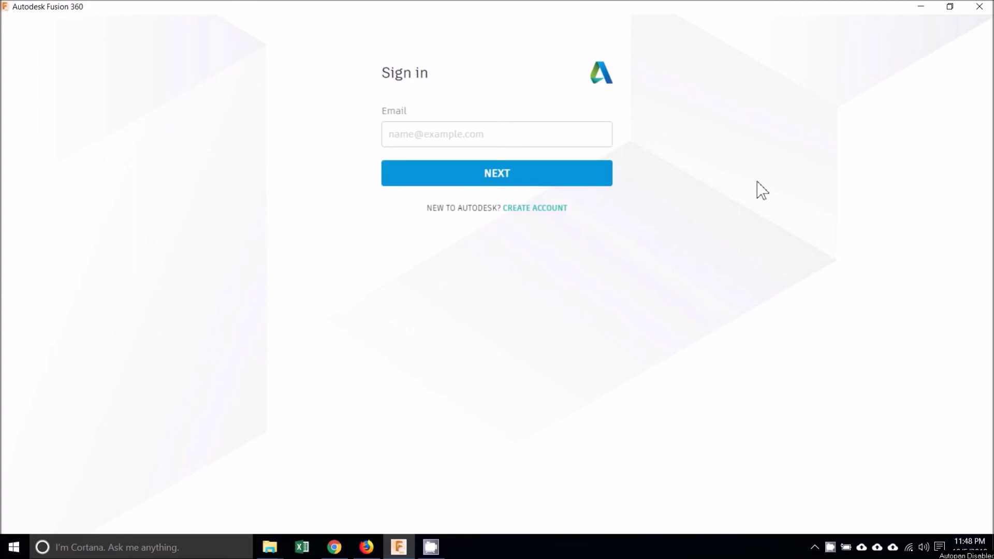
- Sign back in to Fusion 360 with the account email and password
{"action": "left_click", "coordinate": [484, 135]}
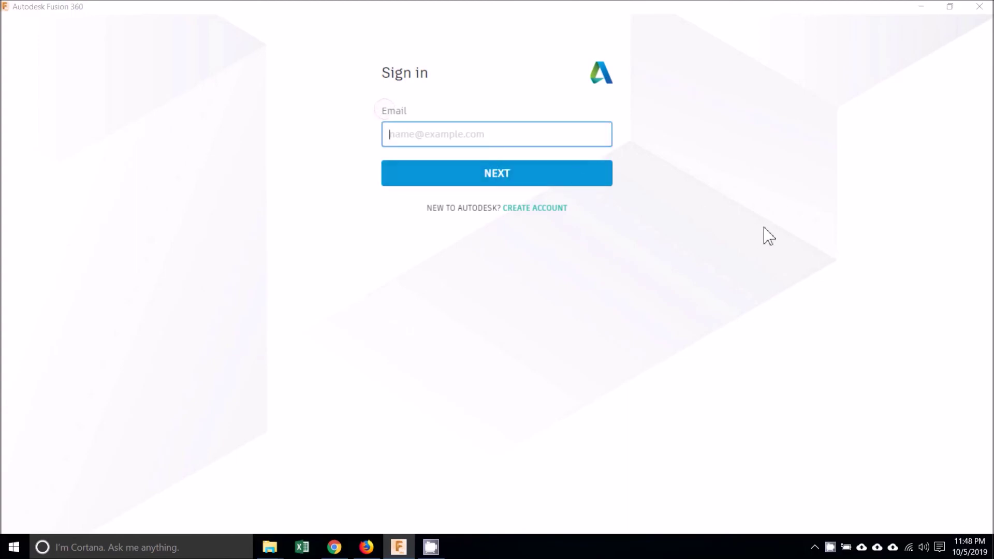
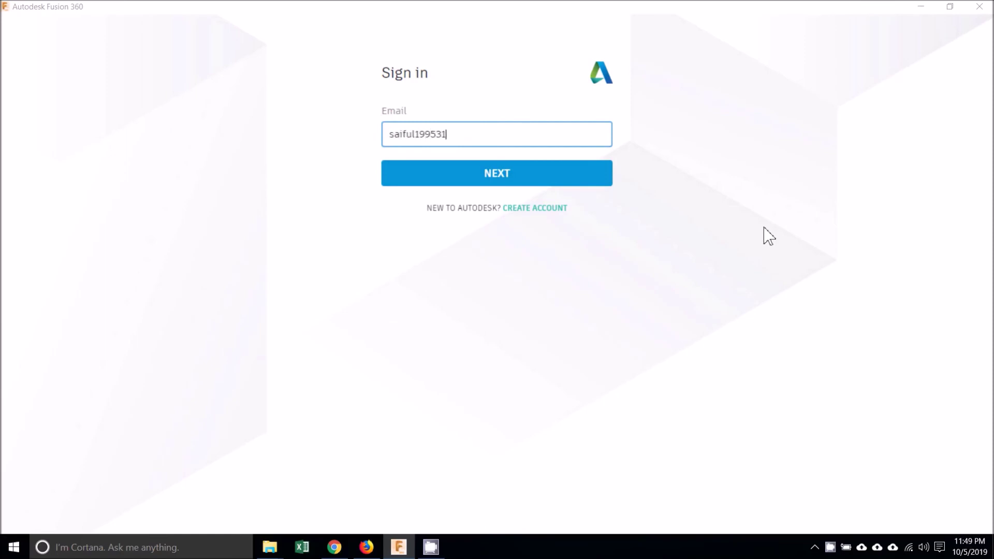
{"action": "left_click", "coordinate": [610, 176]}
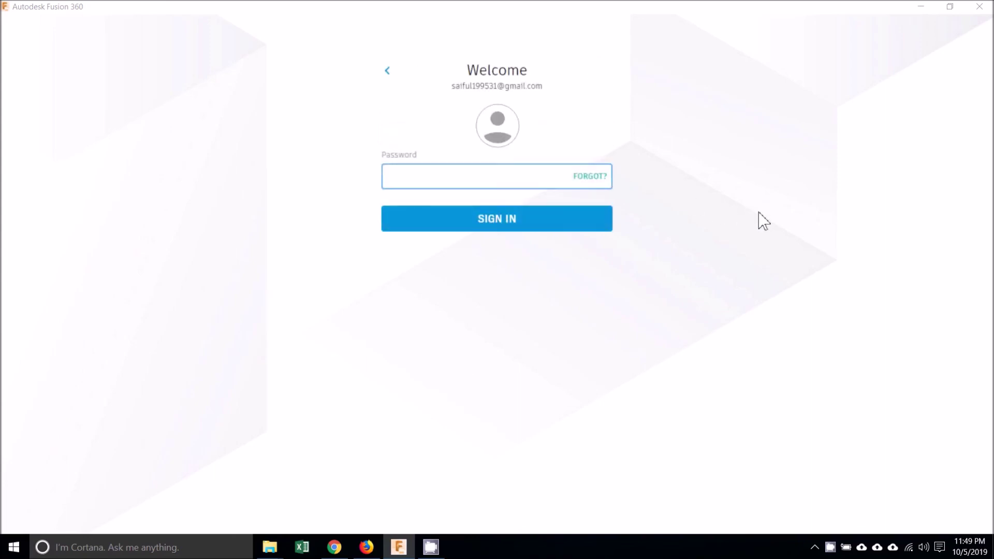
{"action": "left_click", "coordinate": [398, 179]}
{"action": "type", "text": "•••••••••"}
- Complete sign-in and open Help > About showing version 2.0.6508 on the Fusion 360 Student plan
{"action": "left_click", "coordinate": [593, 233]}
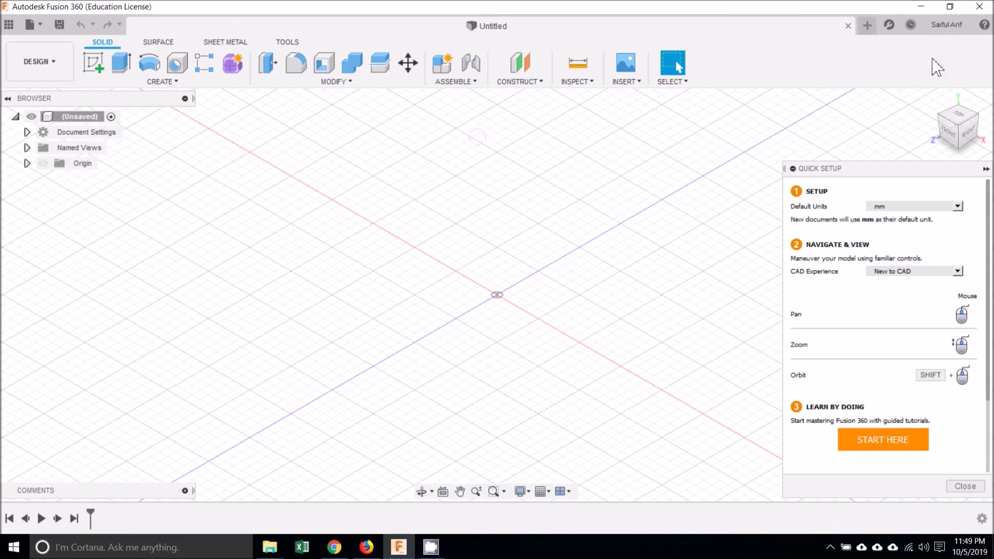
{"action": "left_click", "coordinate": [985, 25]}
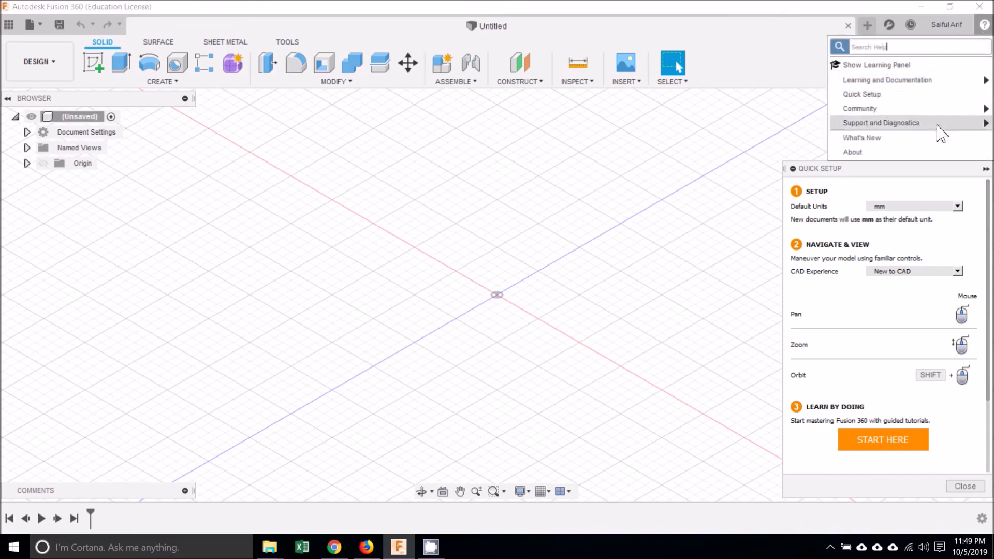
{"action": "left_click", "coordinate": [939, 153]}
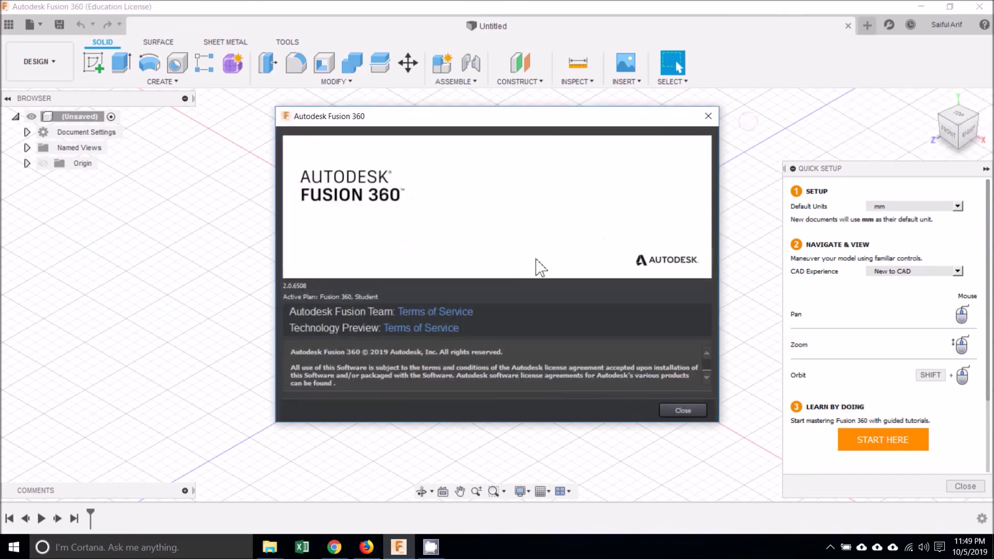